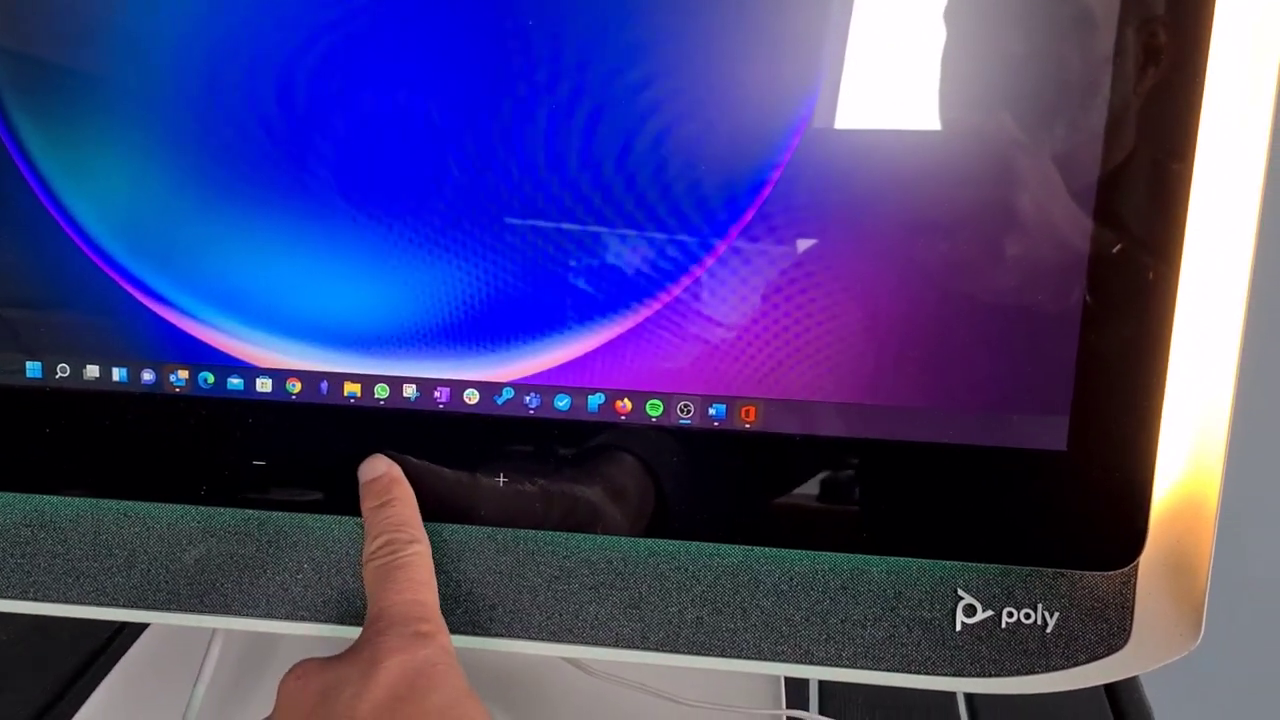
{"action": "left_click", "coordinate": [563, 460]}
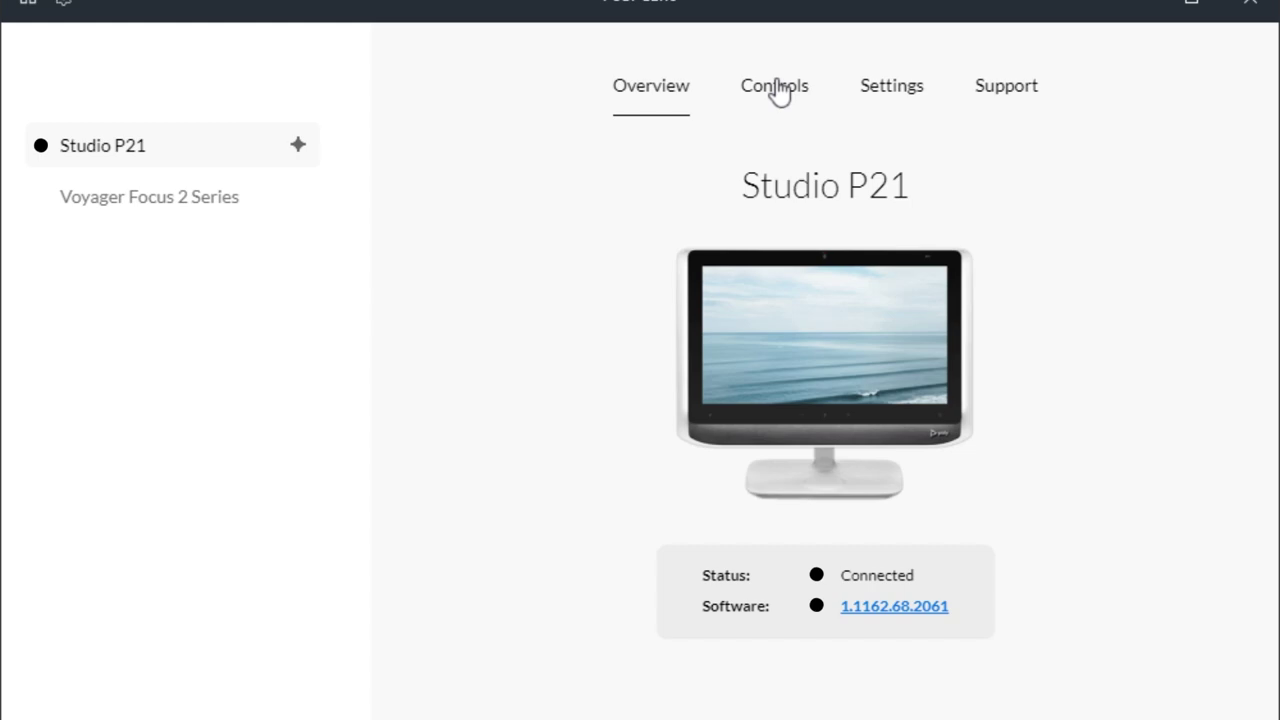
Show the Studio P21 camera preview and lower the image brightness slightly below the middle of its range.
{"action": "left_click", "coordinate": [777, 88]}
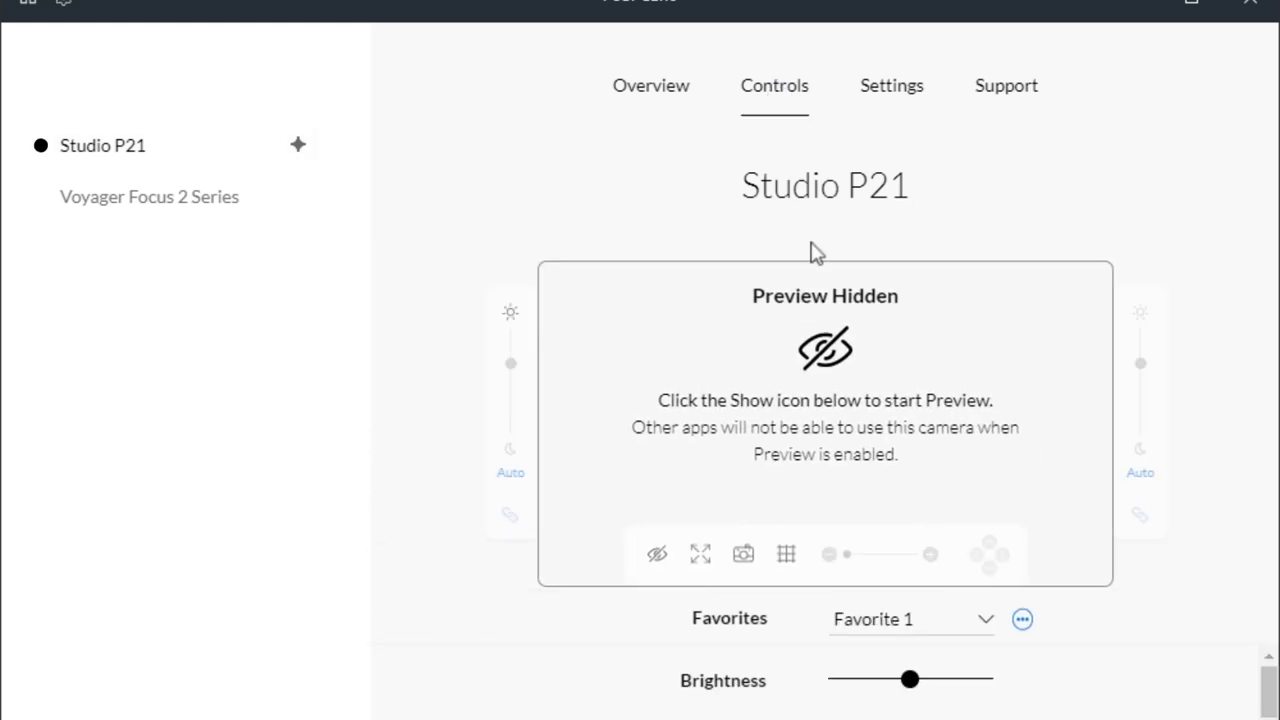
{"action": "left_click", "coordinate": [648, 560]}
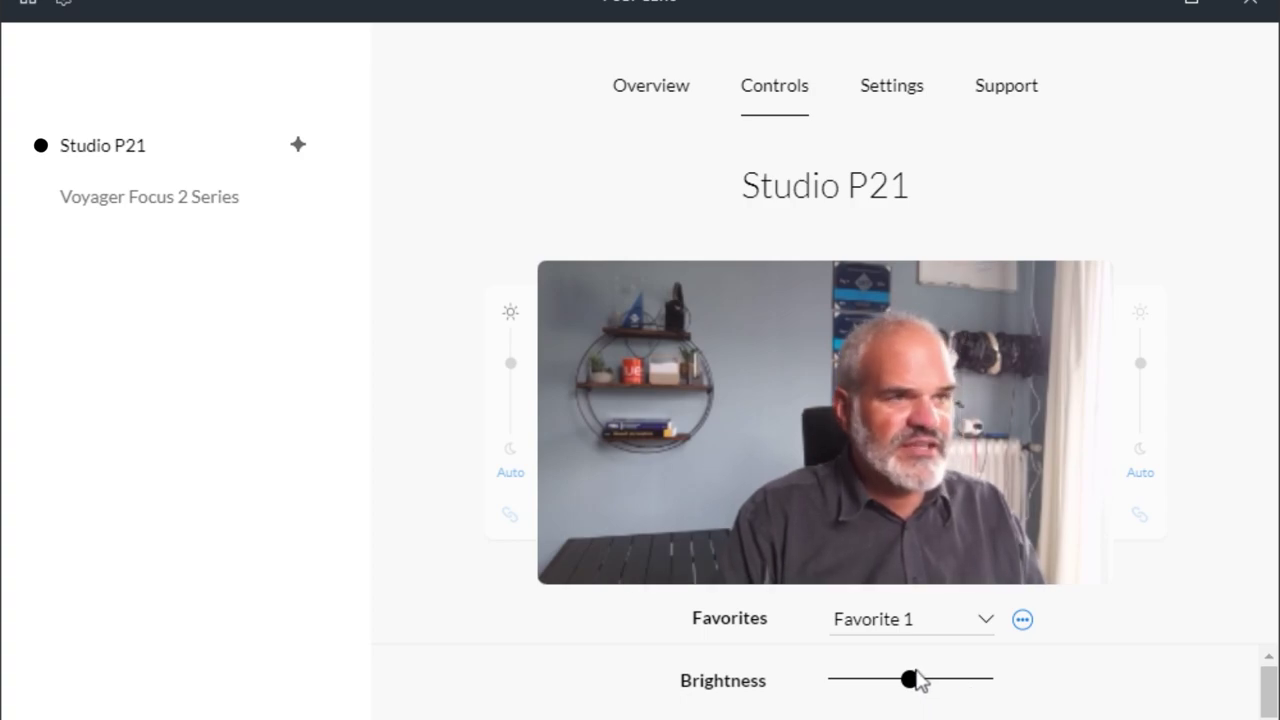
{"action": "mouse_move", "coordinate": [918, 680]}
{"action": "left_mouse_down"}
{"action": "mouse_move", "coordinate": [1009, 686]}
{"action": "mouse_move", "coordinate": [897, 692]}
{"action": "left_mouse_up"}
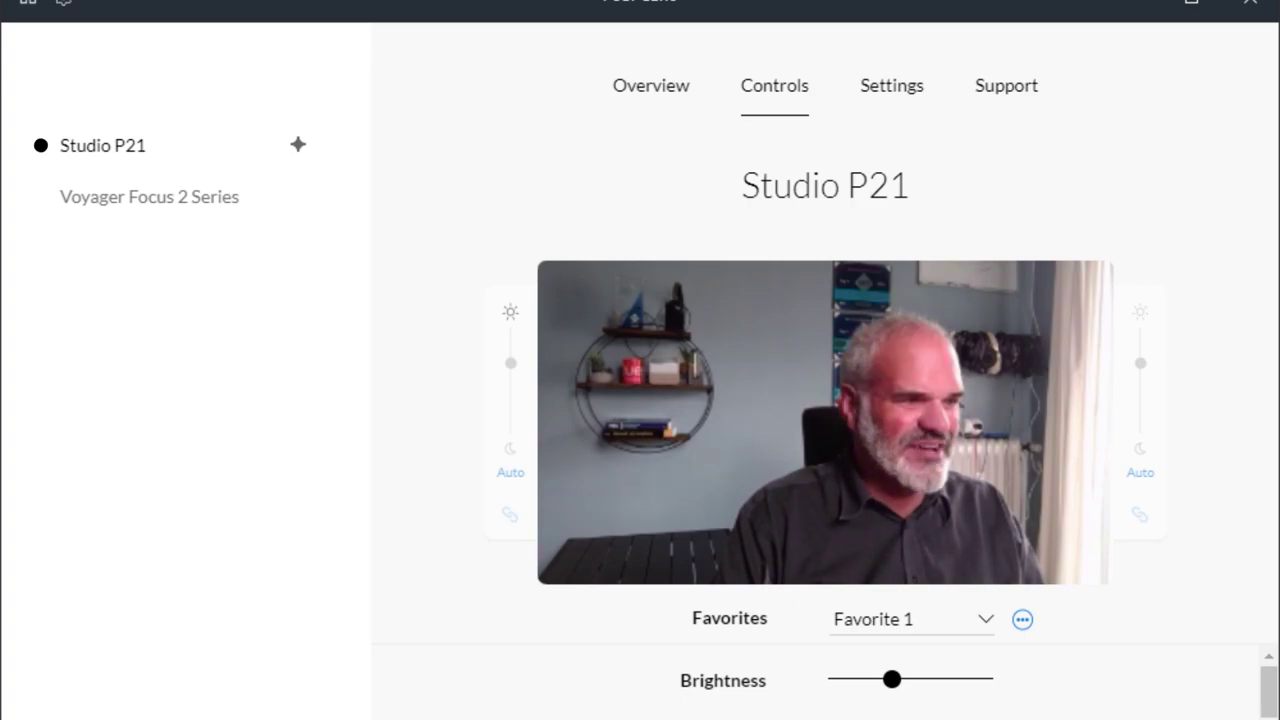
Raise the camera's gamma slightly above the middle of its range.
{"action": "scroll", "coordinate": [815, 680], "scroll_direction": "down", "scroll_amount": 2}
{"action": "mouse_move", "coordinate": [910, 708]}
{"action": "left_mouse_down"}
{"action": "mouse_move", "coordinate": [972, 708]}
{"action": "mouse_move", "coordinate": [910, 708]}
{"action": "left_mouse_up"}
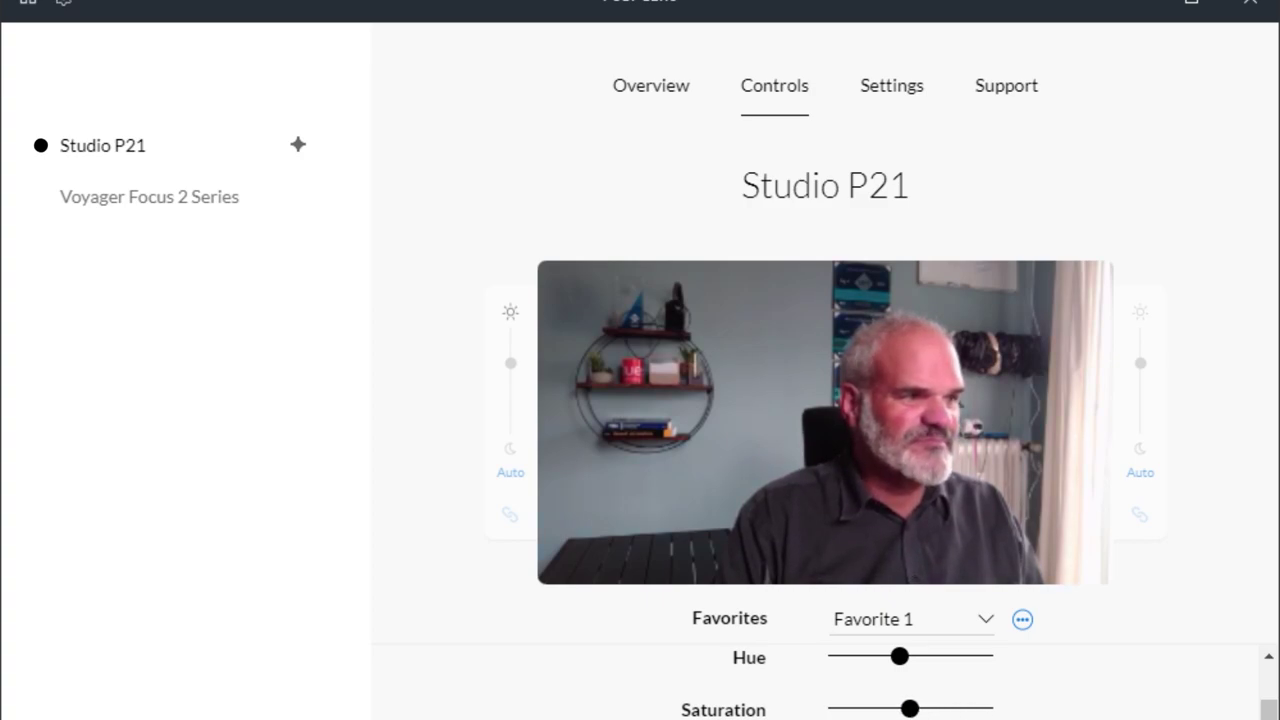
{"action": "scroll", "coordinate": [815, 680], "scroll_direction": "down", "scroll_amount": 1}
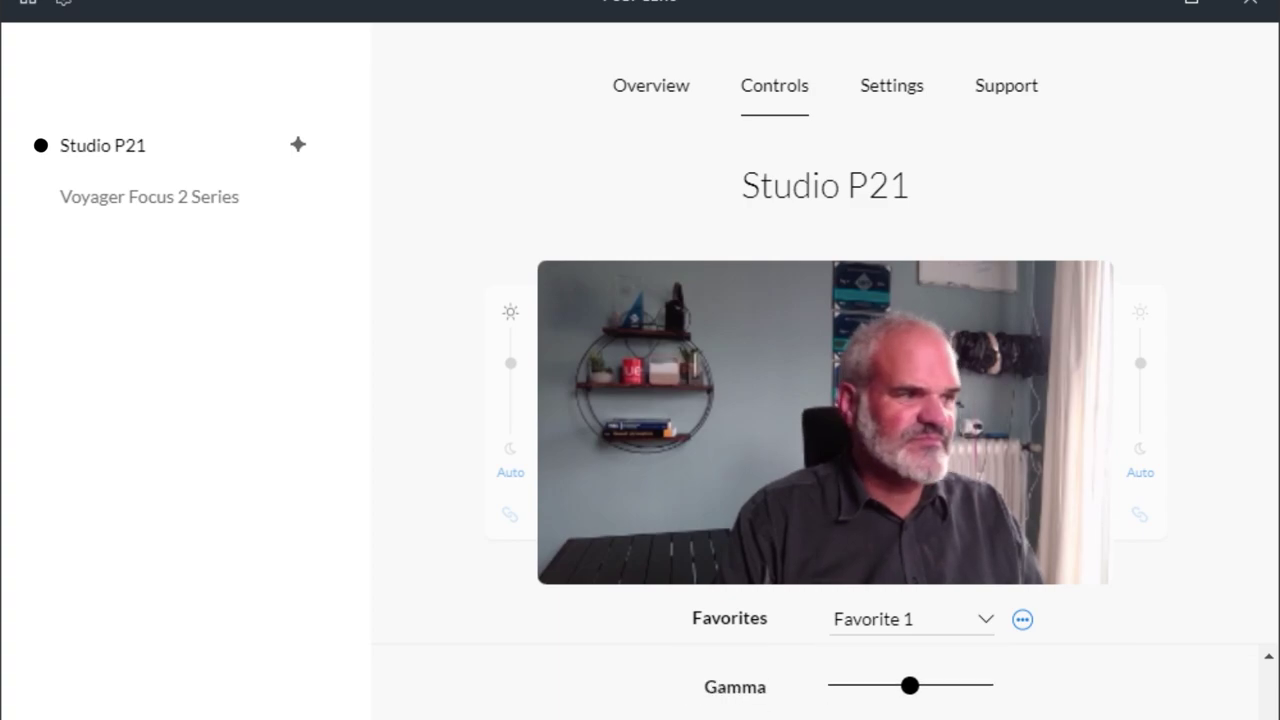
{"action": "mouse_move", "coordinate": [910, 688]}
{"action": "left_mouse_down"}
{"action": "mouse_move", "coordinate": [1004, 688]}
{"action": "mouse_move", "coordinate": [814, 686]}
{"action": "mouse_move", "coordinate": [935, 688]}
{"action": "left_mouse_up"}
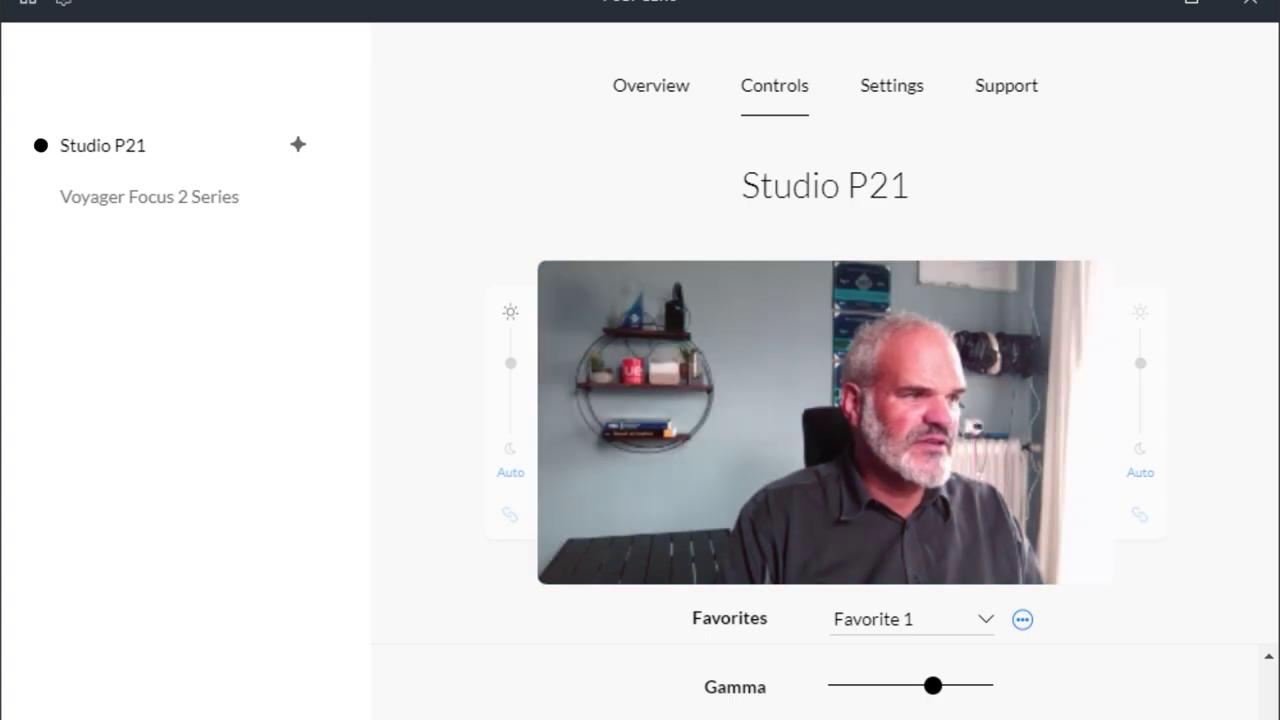
Increase the camera's back light compensation to the middle of its range.
{"action": "scroll", "coordinate": [876, 700], "scroll_direction": "down", "scroll_amount": 2}
{"action": "left_click_drag", "start_coordinate": [876, 700], "coordinate": [918, 703]}
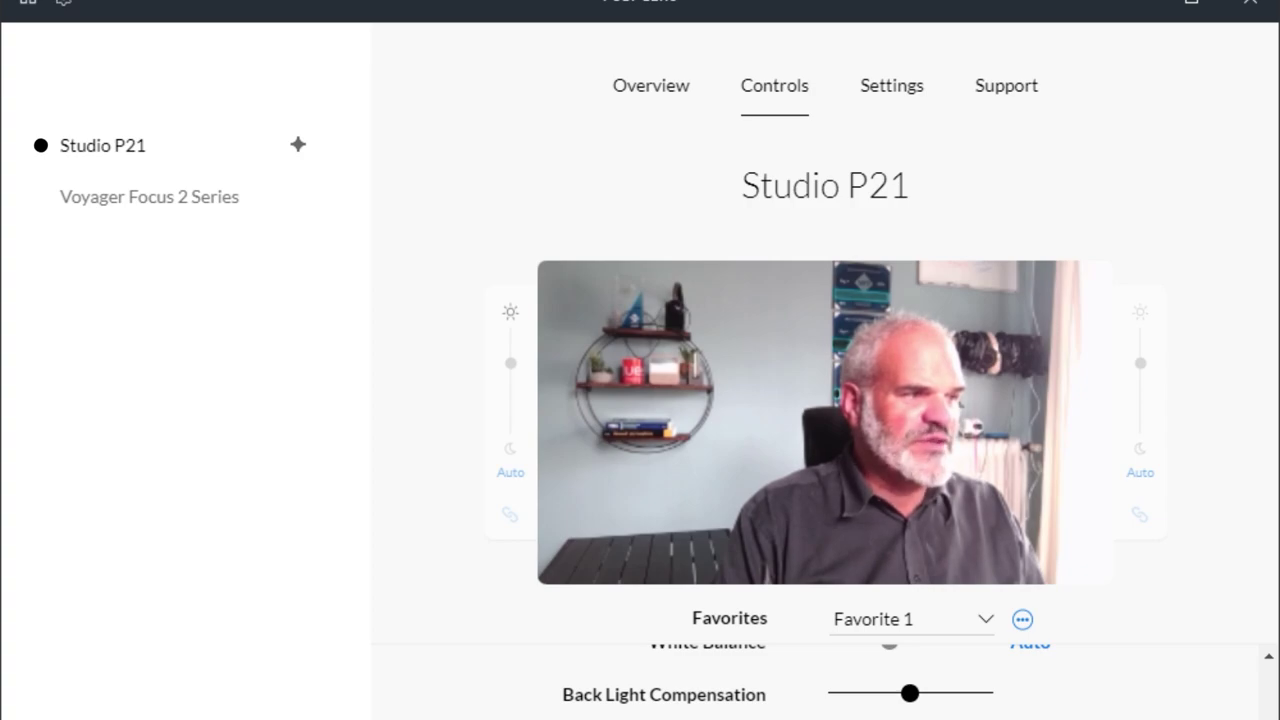
{"action": "scroll", "coordinate": [815, 690], "scroll_direction": "up", "scroll_amount": 5}
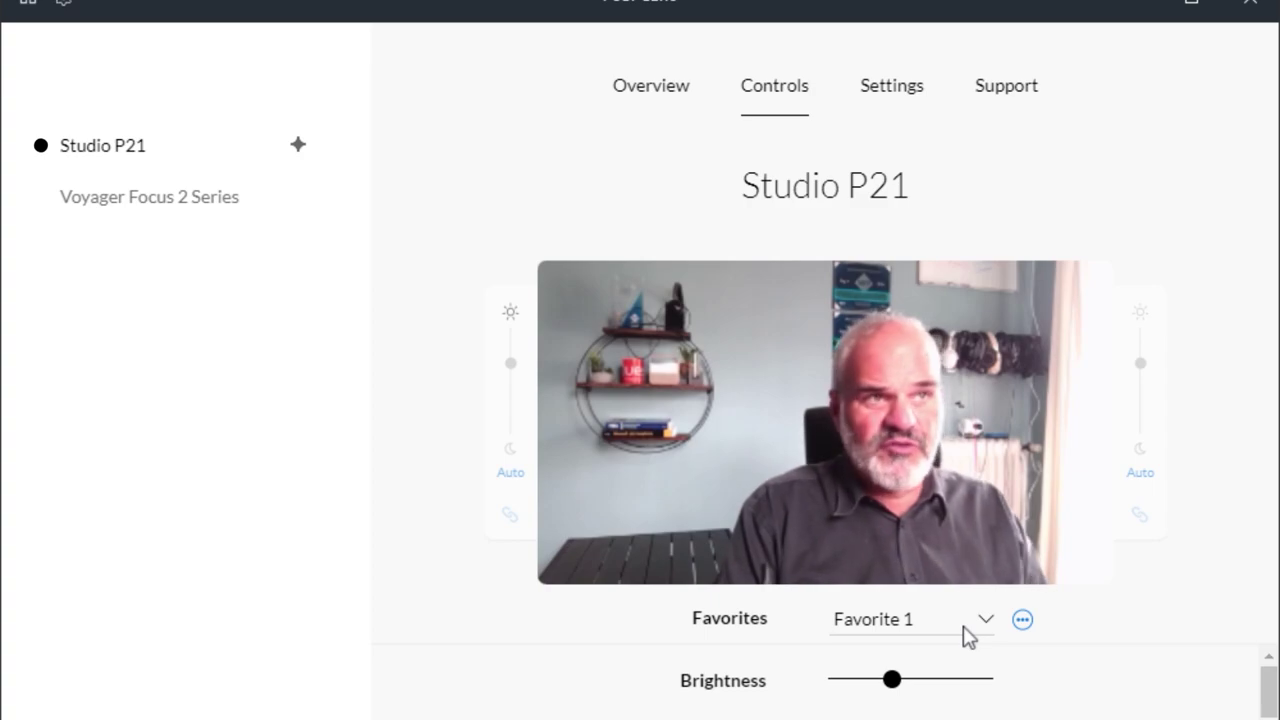
Review the Studio P21's General settings, from the rocket and app button assignments through anti-flicker and mute alerts to display brightness and contrast.
{"action": "left_click", "coordinate": [890, 85]}
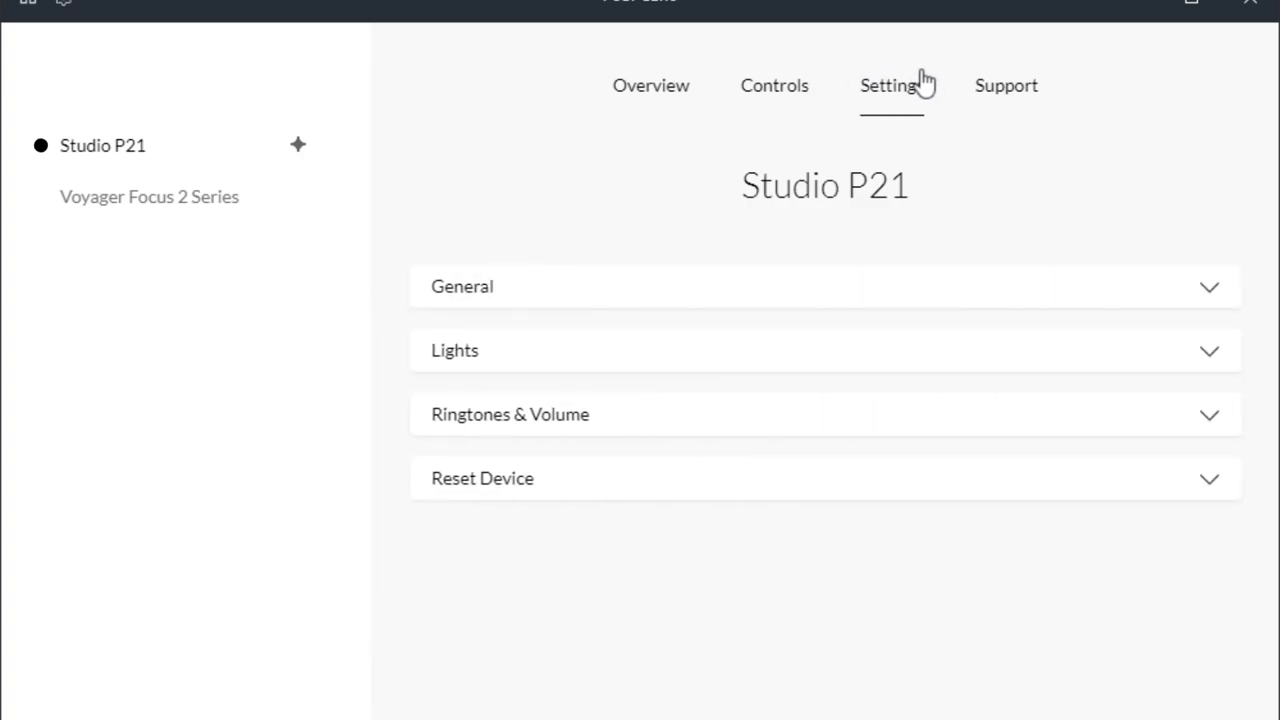
{"action": "left_click", "coordinate": [870, 288]}
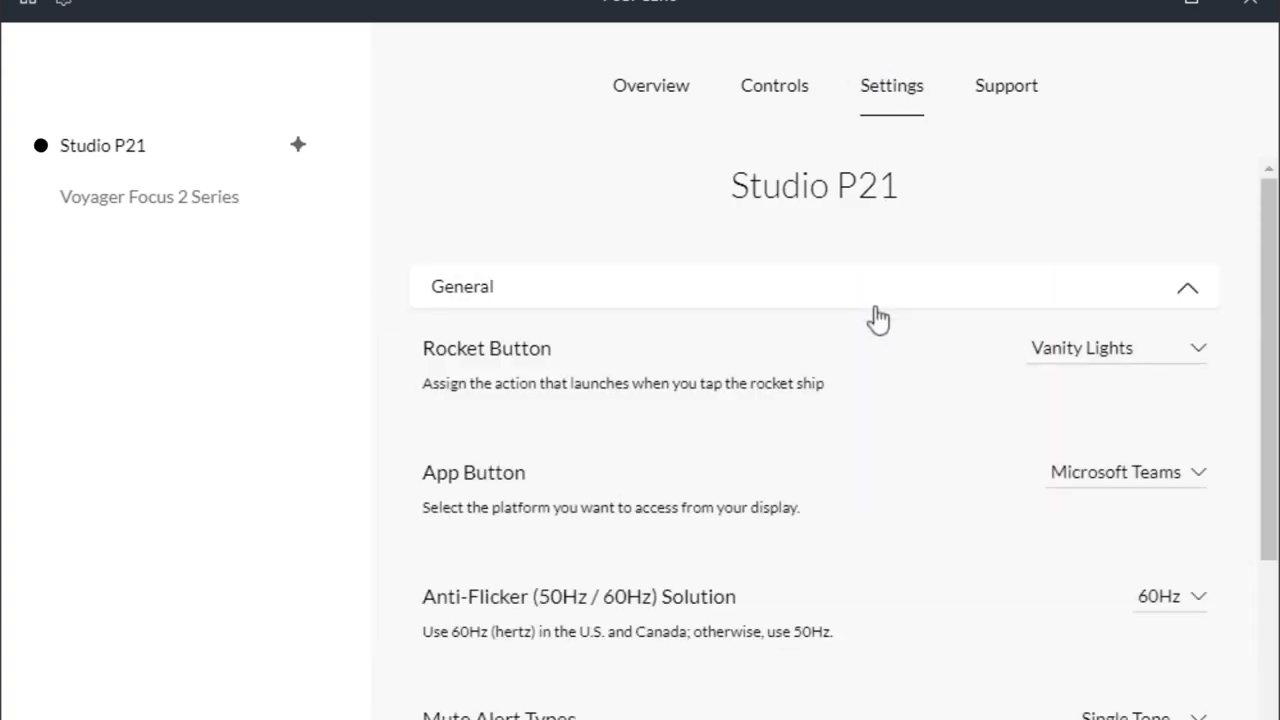
{"action": "scroll", "coordinate": [877, 317], "scroll_direction": "down", "scroll_amount": 1}
{"action": "scroll", "coordinate": [877, 319], "scroll_direction": "up", "scroll_amount": 1}
{"action": "scroll", "coordinate": [1096, 600], "scroll_direction": "down", "scroll_amount": 3}
{"action": "scroll", "coordinate": [1184, 483], "scroll_direction": "down", "scroll_amount": 2}
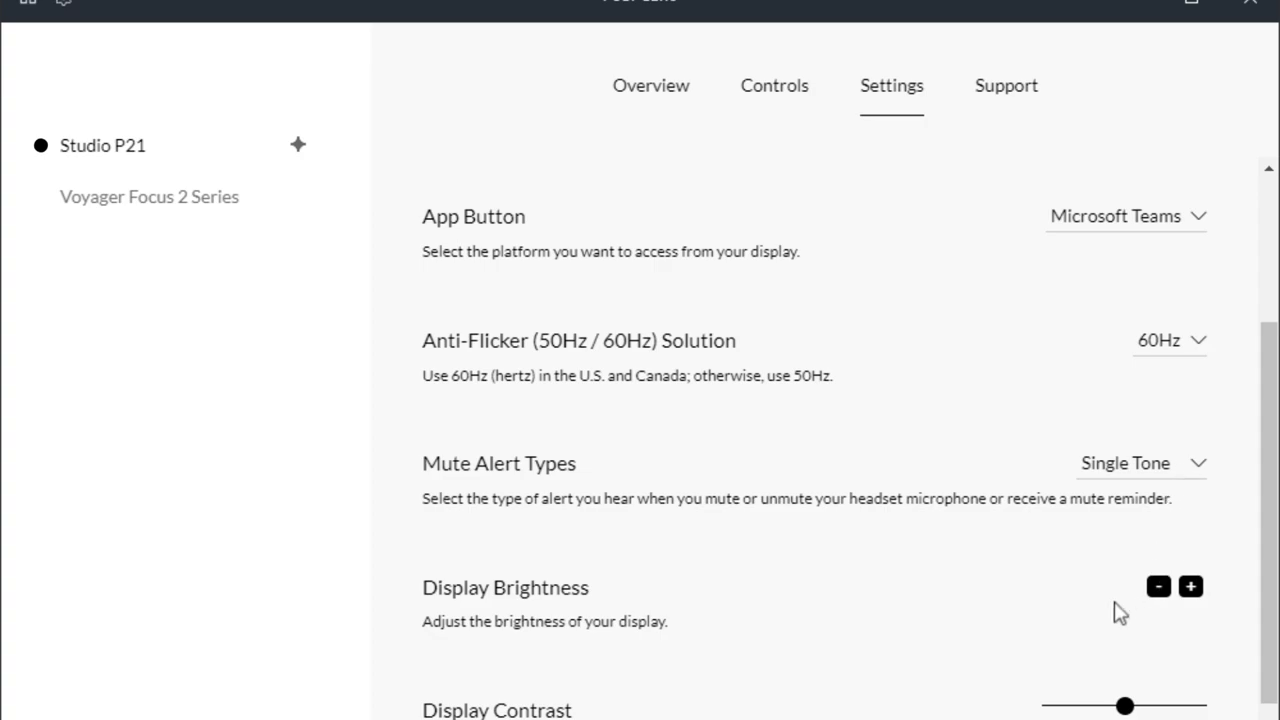
{"action": "scroll", "coordinate": [1110, 607], "scroll_direction": "down", "scroll_amount": 2}
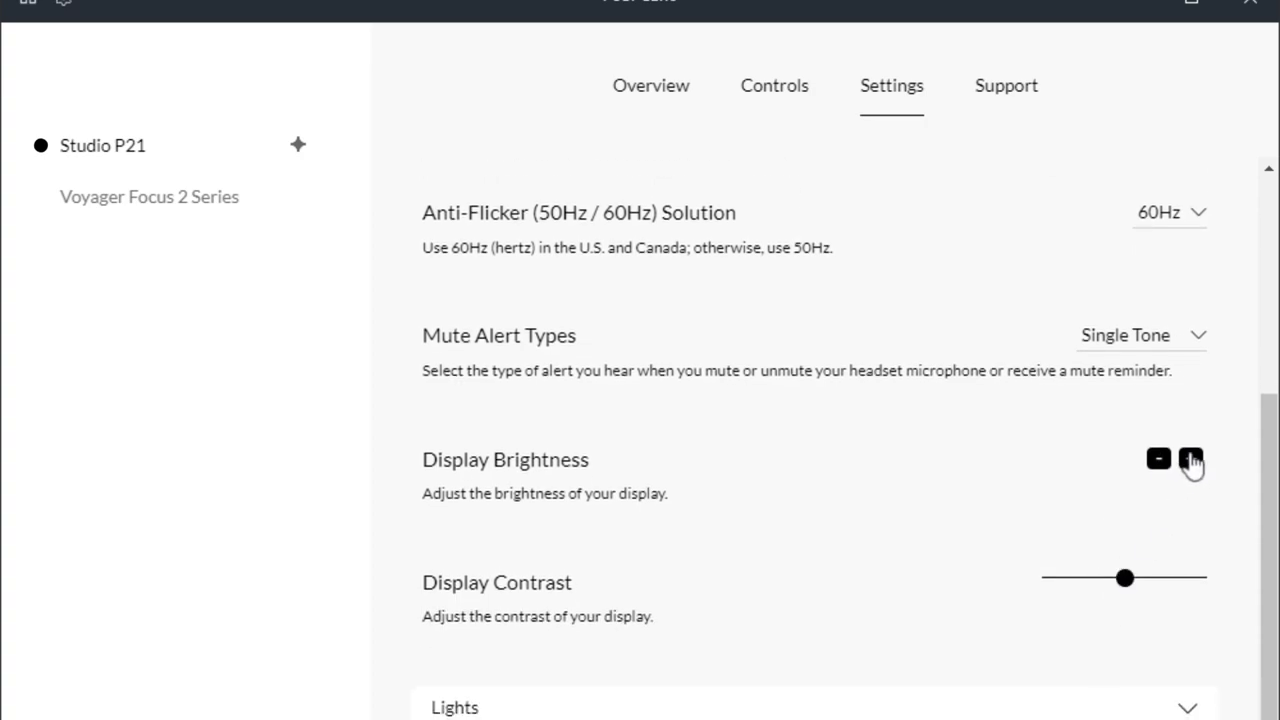
{"action": "scroll", "coordinate": [1146, 569], "scroll_direction": "down", "scroll_amount": 1}
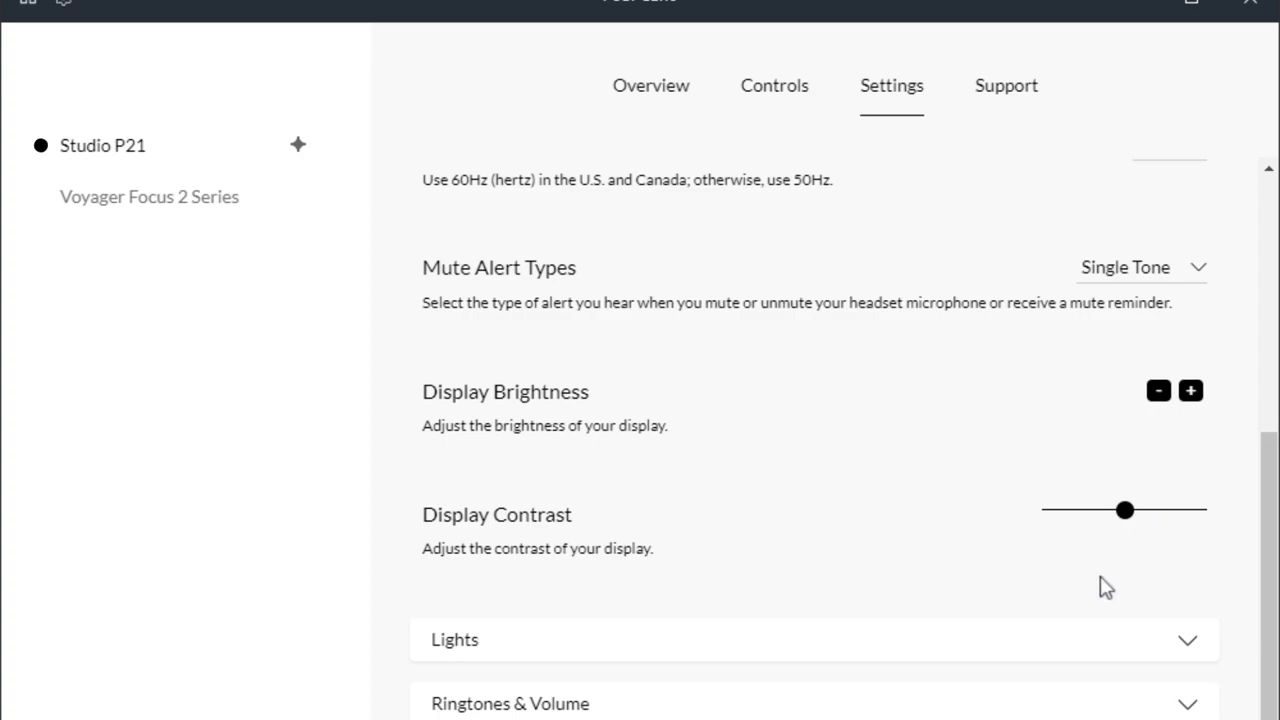
Review the Lights settings for status LED brightness and call states, and open the Ringtones & Volume settings.
{"action": "left_click", "coordinate": [1177, 645]}
{"action": "scroll", "coordinate": [1172, 492], "scroll_direction": "up", "scroll_amount": 4}
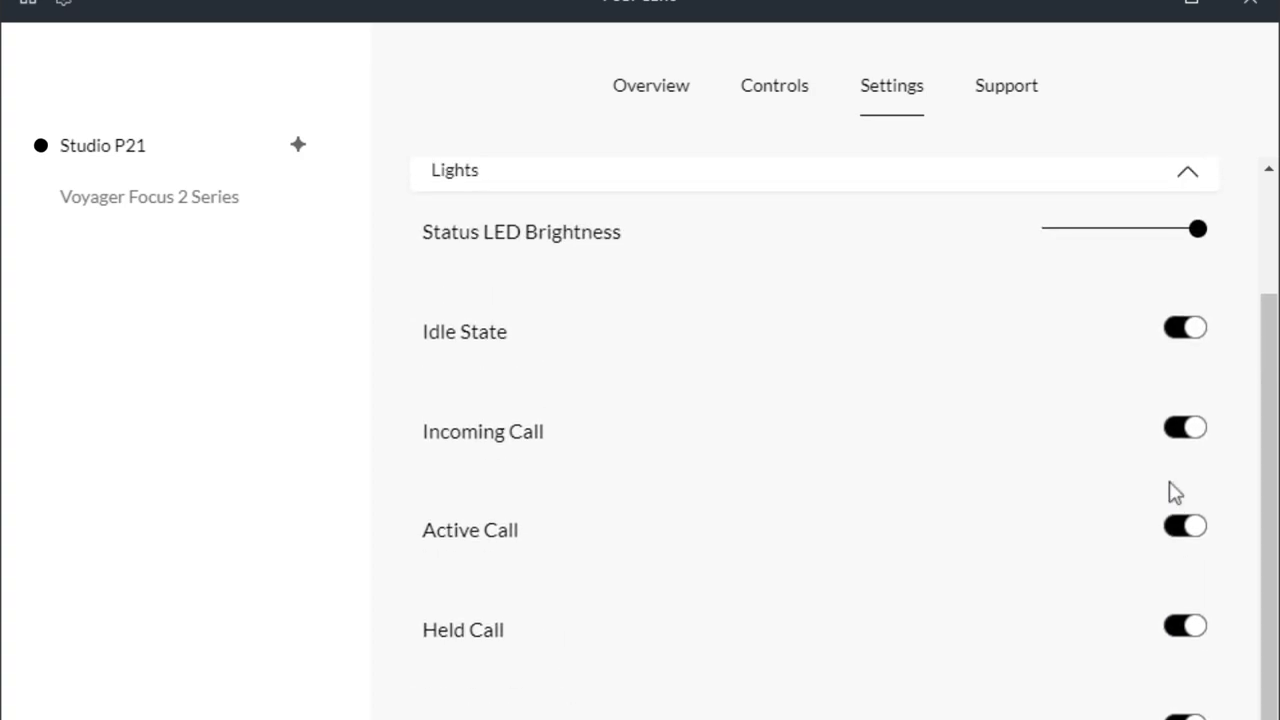
{"action": "scroll", "coordinate": [1175, 487], "scroll_direction": "down", "scroll_amount": 2}
{"action": "scroll", "coordinate": [1175, 487], "scroll_direction": "up", "scroll_amount": 2}
{"action": "scroll", "coordinate": [1175, 487], "scroll_direction": "up", "scroll_amount": 1}
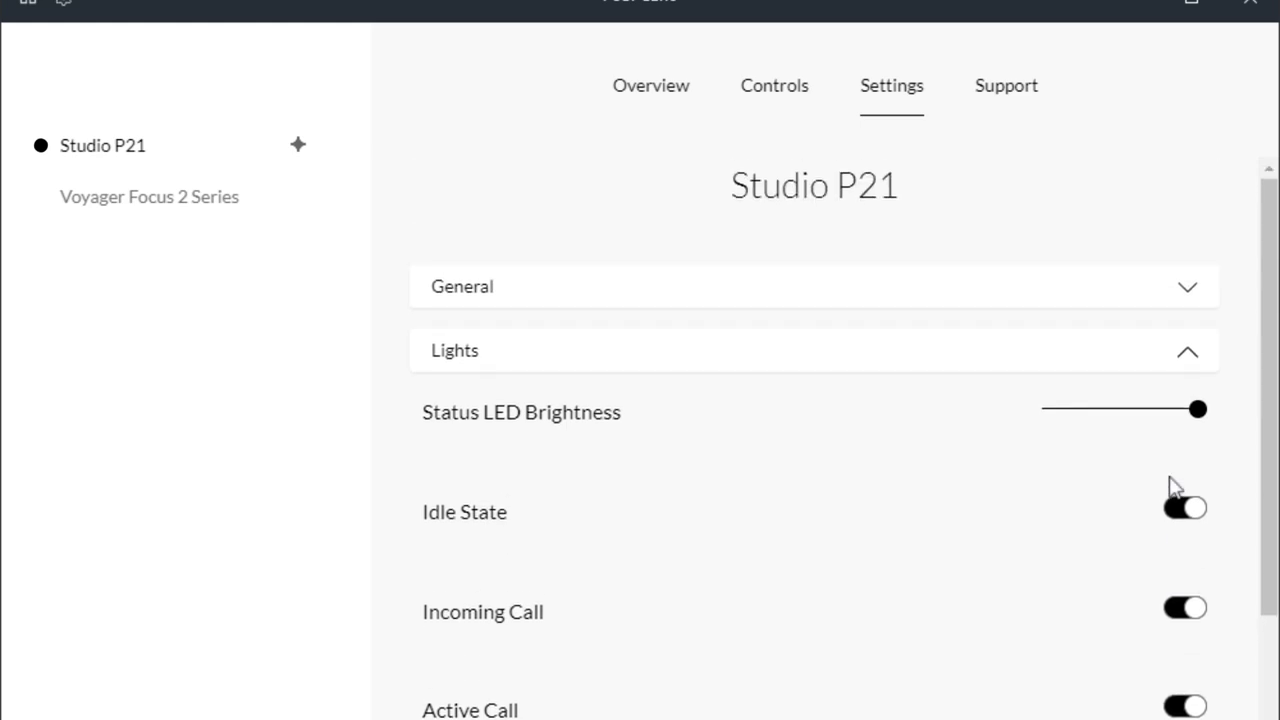
{"action": "scroll", "coordinate": [1172, 486], "scroll_direction": "down", "scroll_amount": 2}
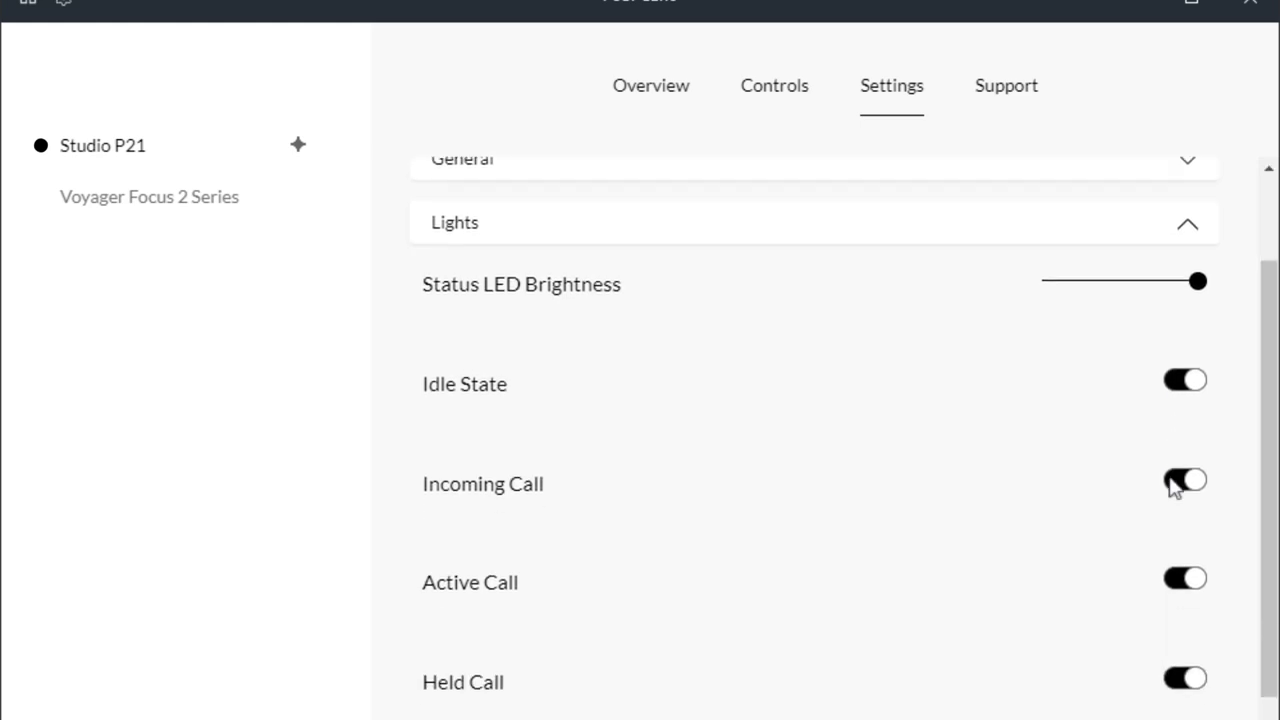
{"action": "scroll", "coordinate": [1173, 484], "scroll_direction": "down", "scroll_amount": 3}
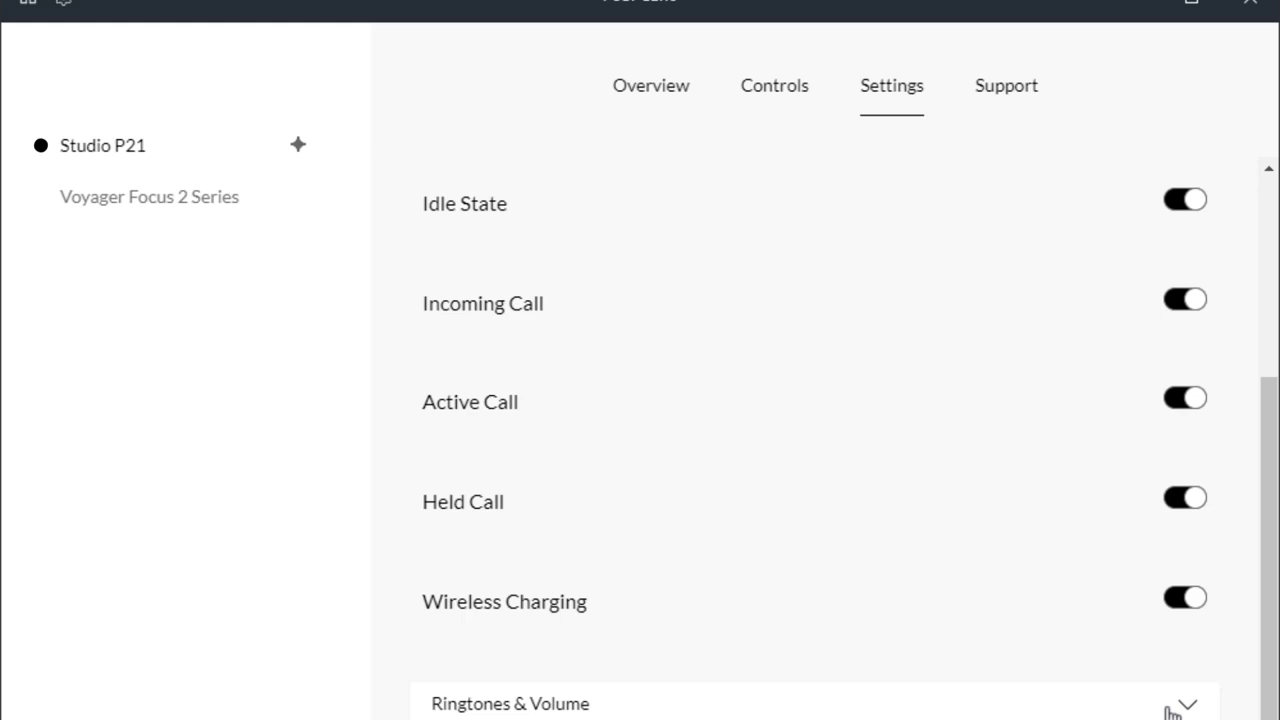
{"action": "left_click", "coordinate": [1172, 712]}
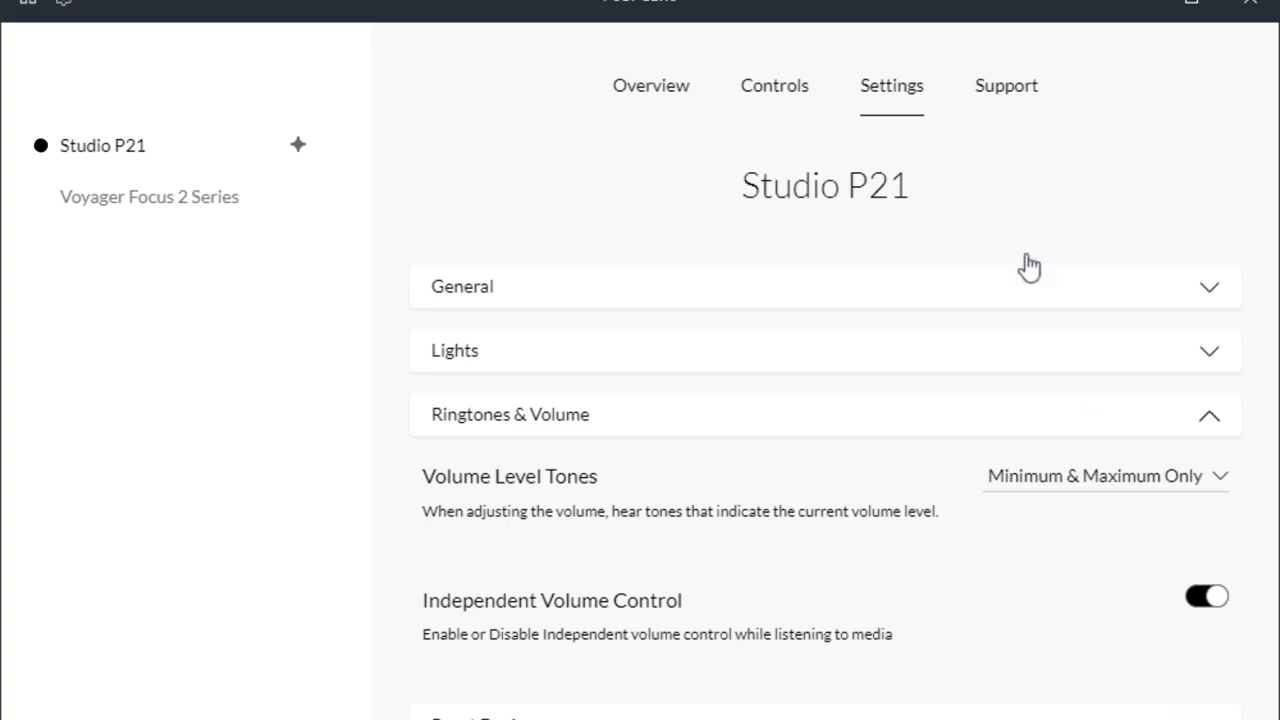
Look over the Studio P21's support resources and return to the device overview.
{"action": "left_click", "coordinate": [1006, 92]}
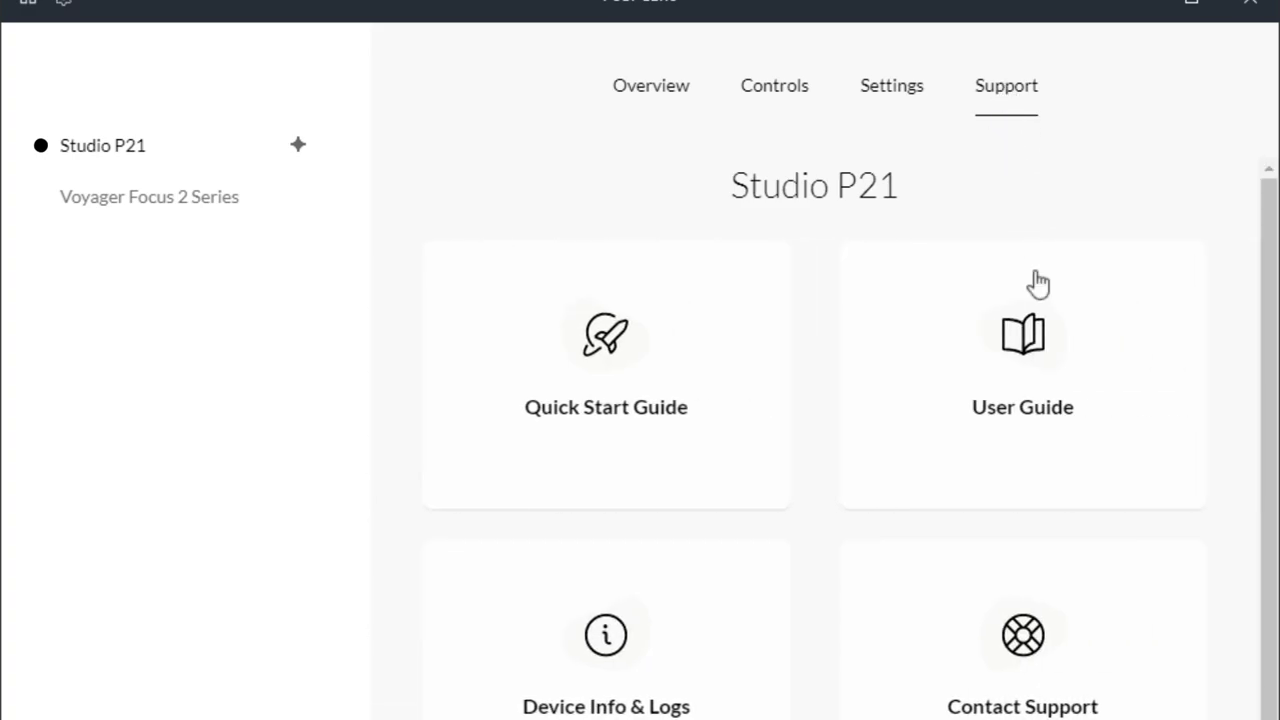
{"action": "scroll", "coordinate": [980, 369], "scroll_direction": "down", "scroll_amount": 1}
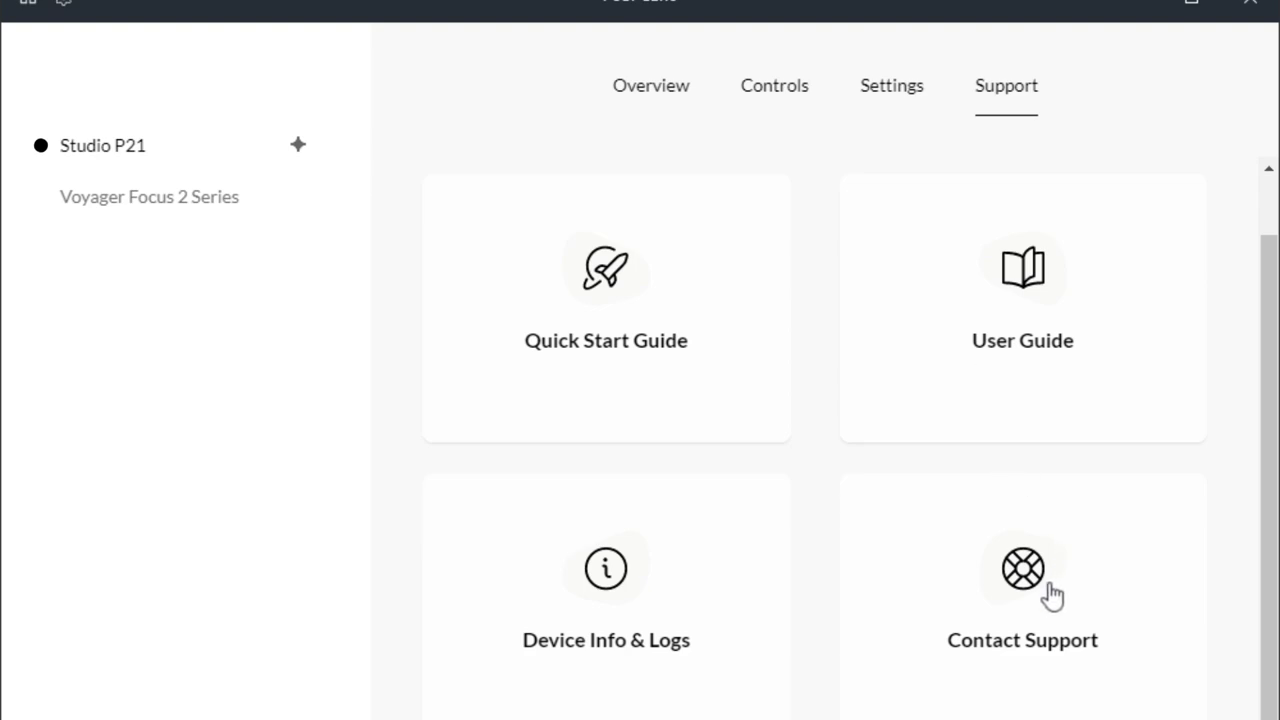
{"action": "left_click", "coordinate": [680, 90]}
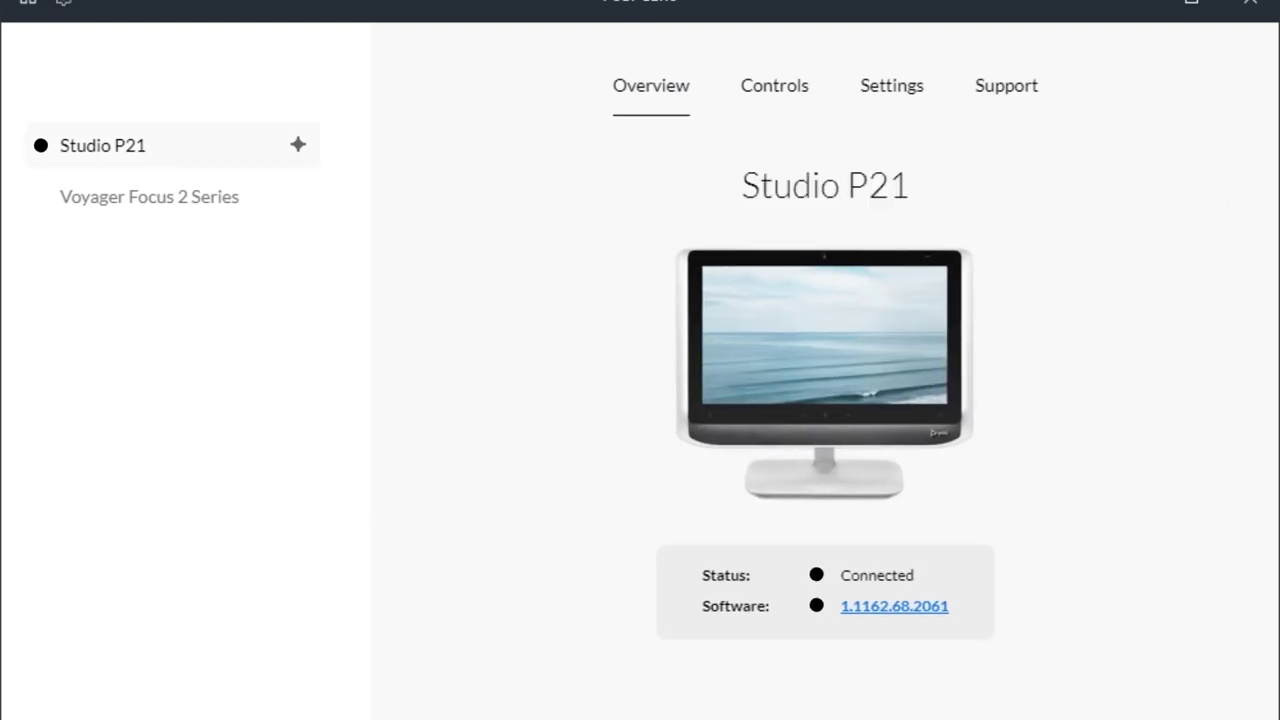